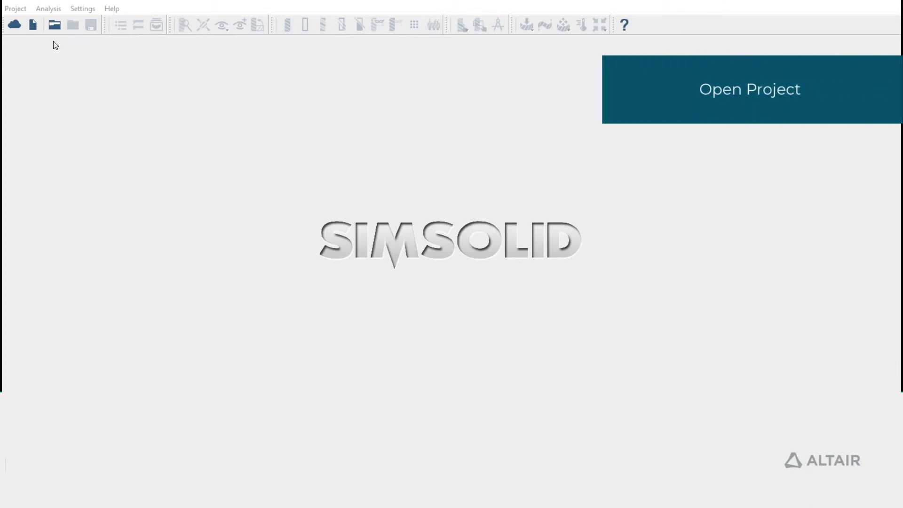
- Open the Modal.ssp project and orbit the drone frame into an isometric view
left_click(54, 24)
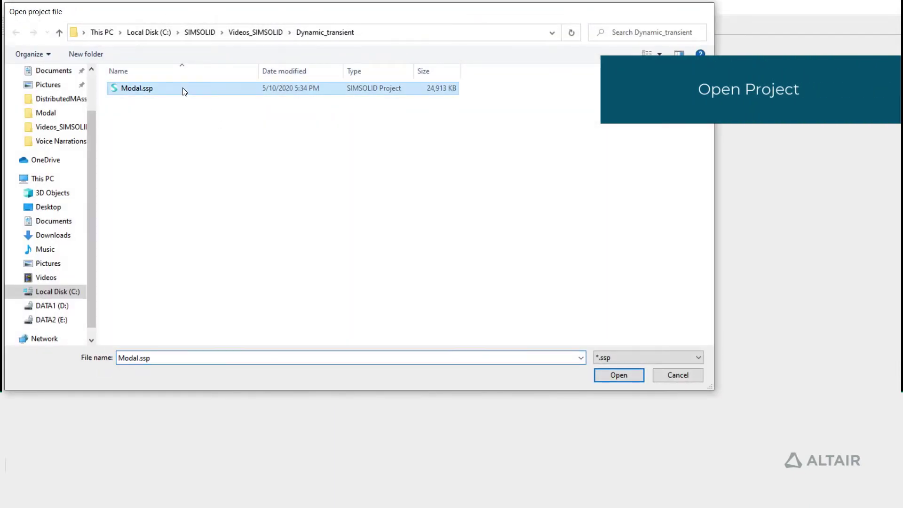
double_click(183, 91)
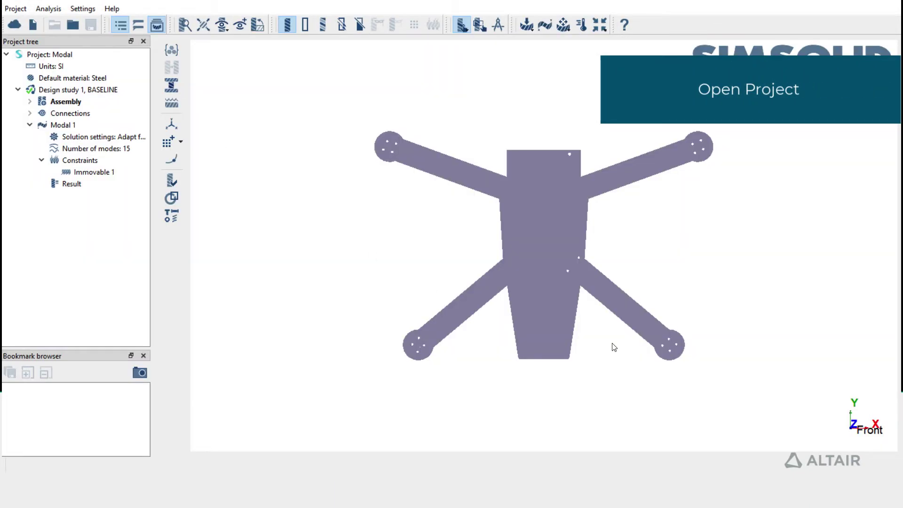
left_click_drag(617, 379, 666, 272)
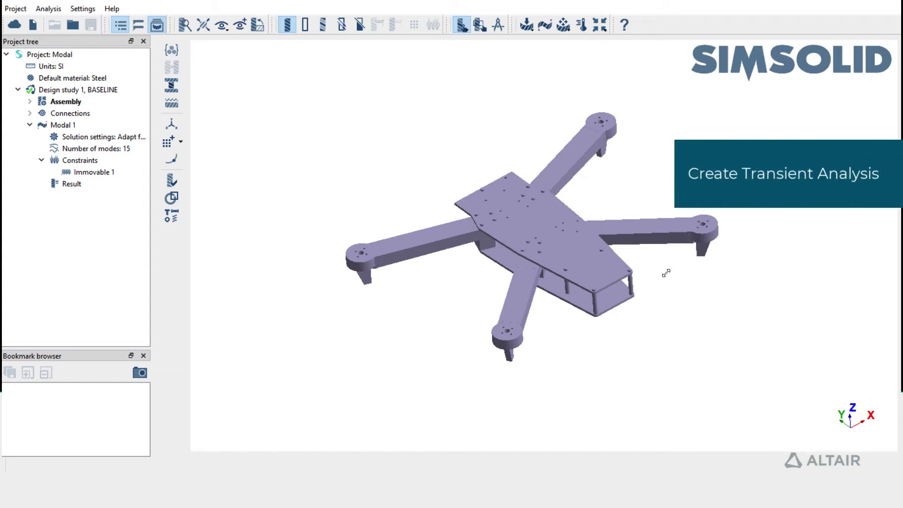
- Create a Transient dynamics analysis with a 0.5 s time span and 0.03 modal damping
left_click(559, 27)
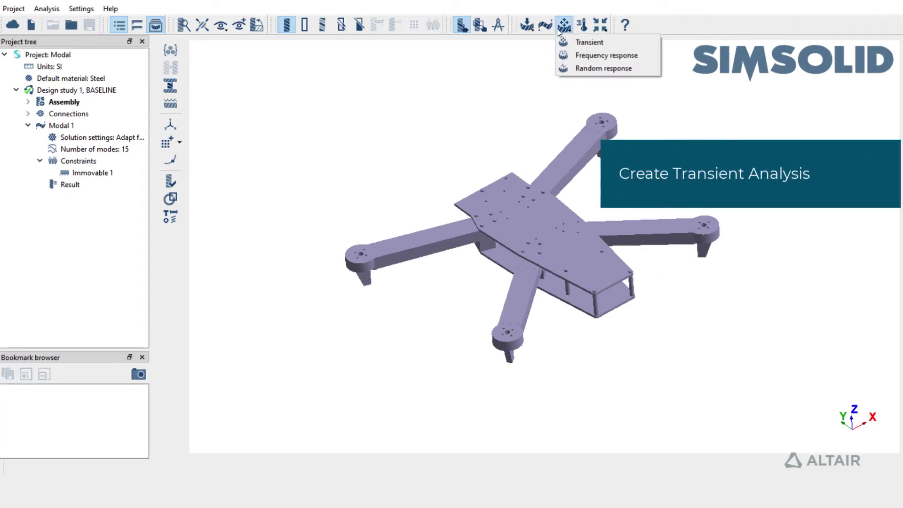
left_click(591, 42)
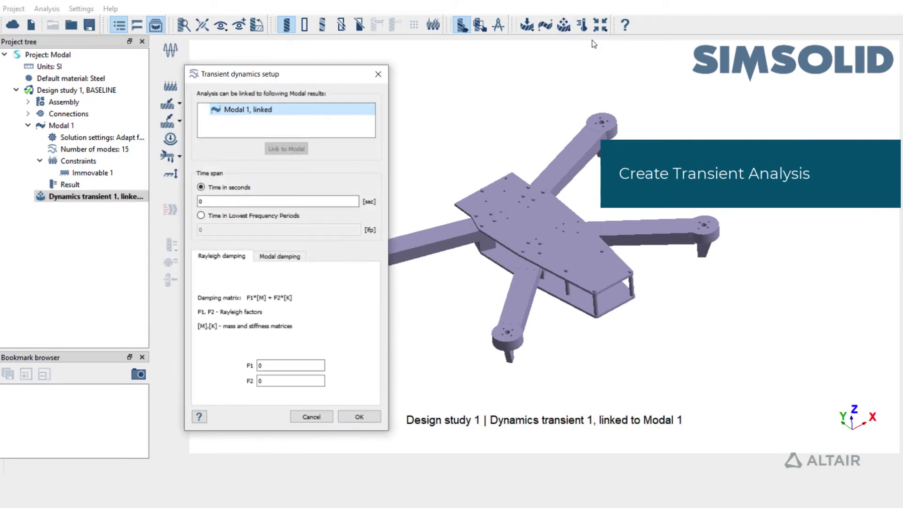
left_click_drag(301, 73, 309, 45)
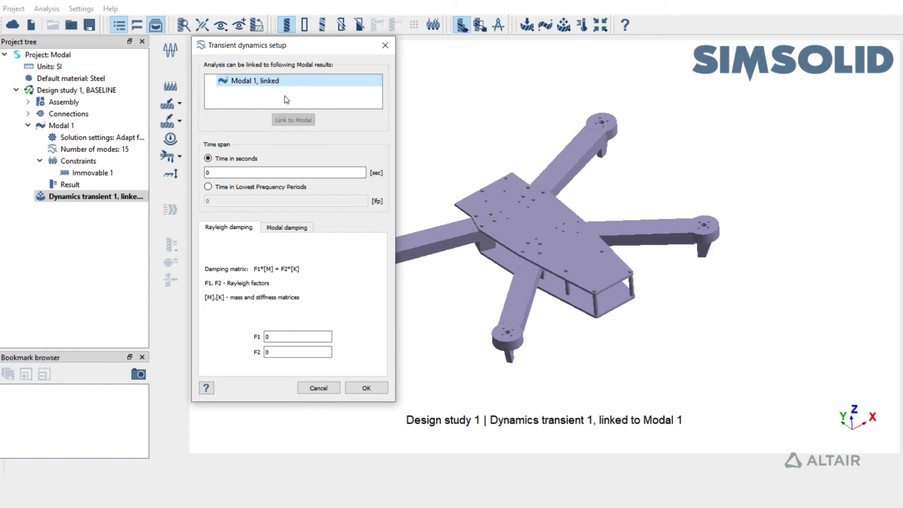
left_click(257, 174)
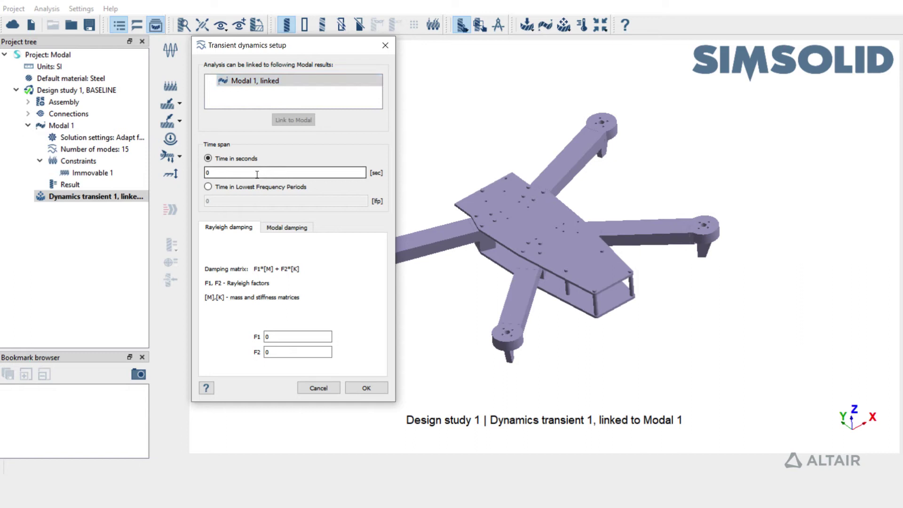
type(".")
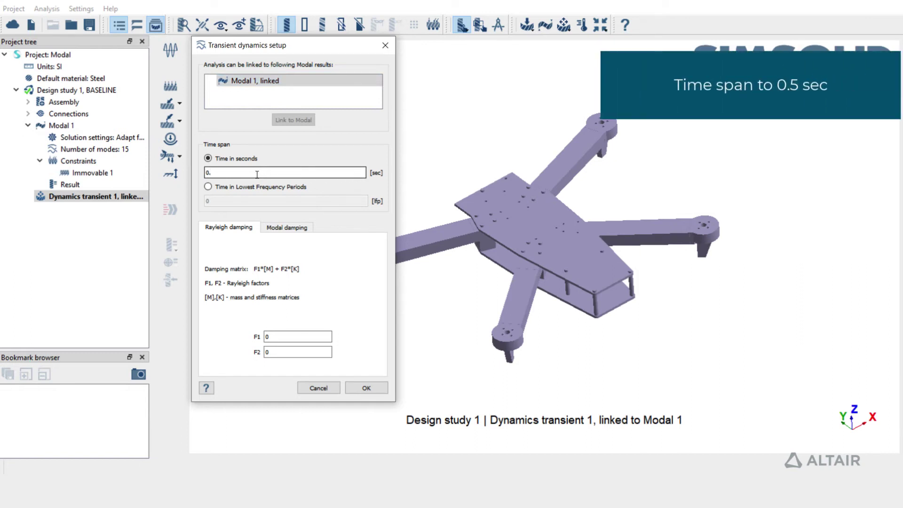
type("5")
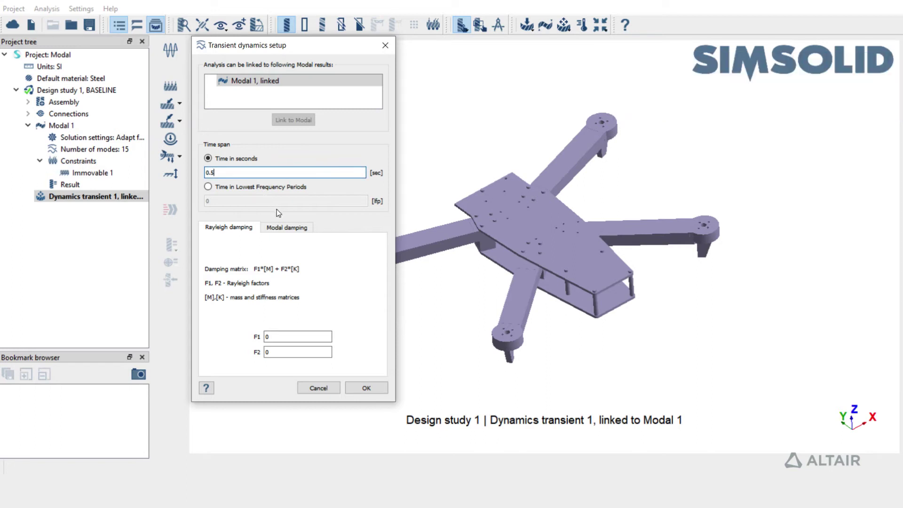
left_click(308, 228)
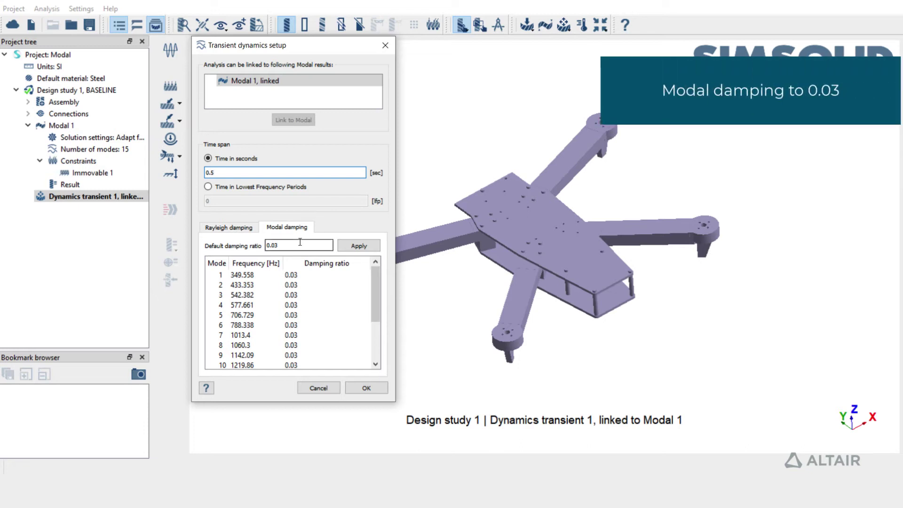
left_click(367, 389)
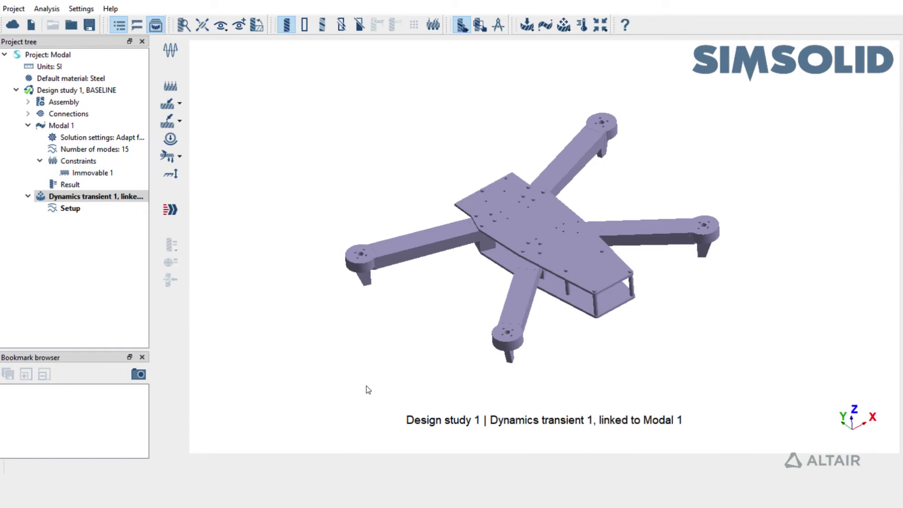
- Define Time function 1 as a standard Harmonics function with 20 Hz frequency
left_click(177, 52)
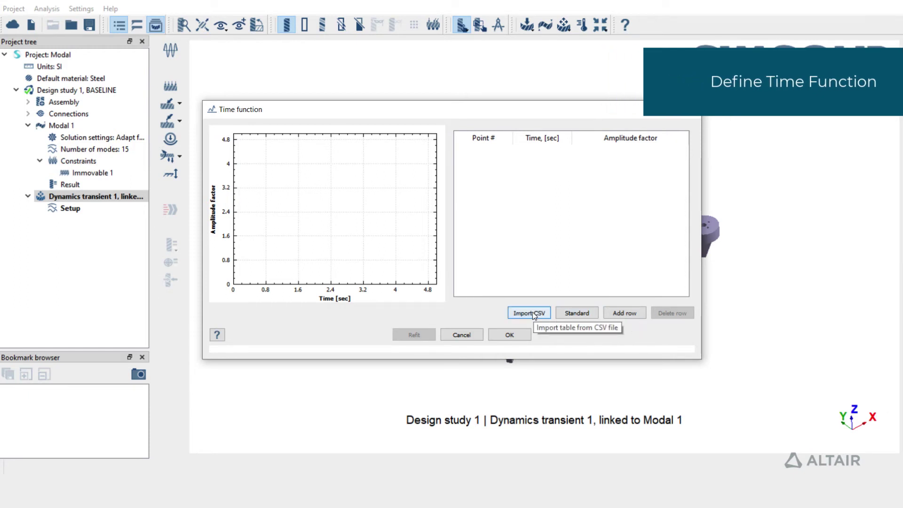
left_click(614, 316)
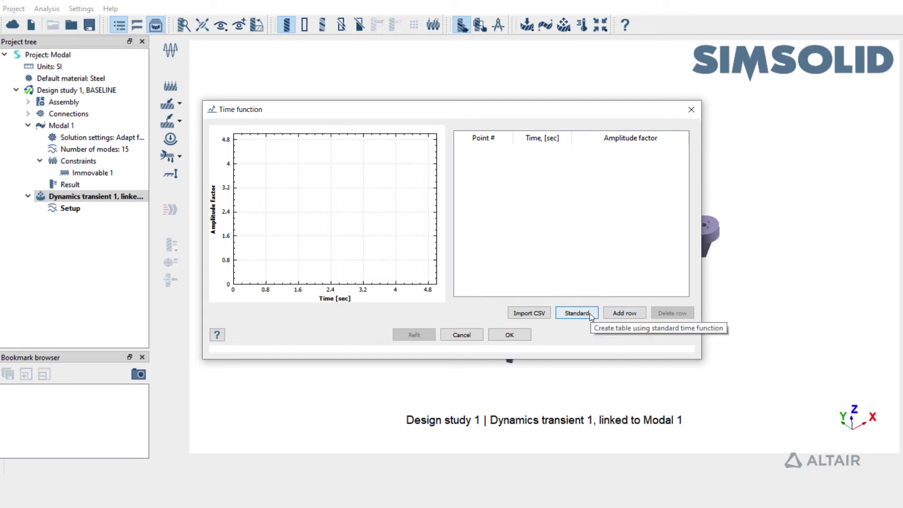
left_click(591, 315)
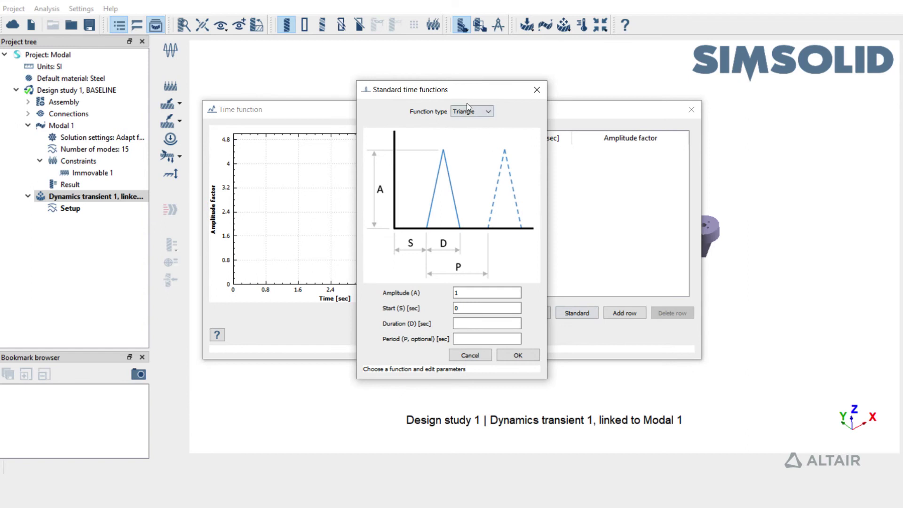
left_click(468, 113)
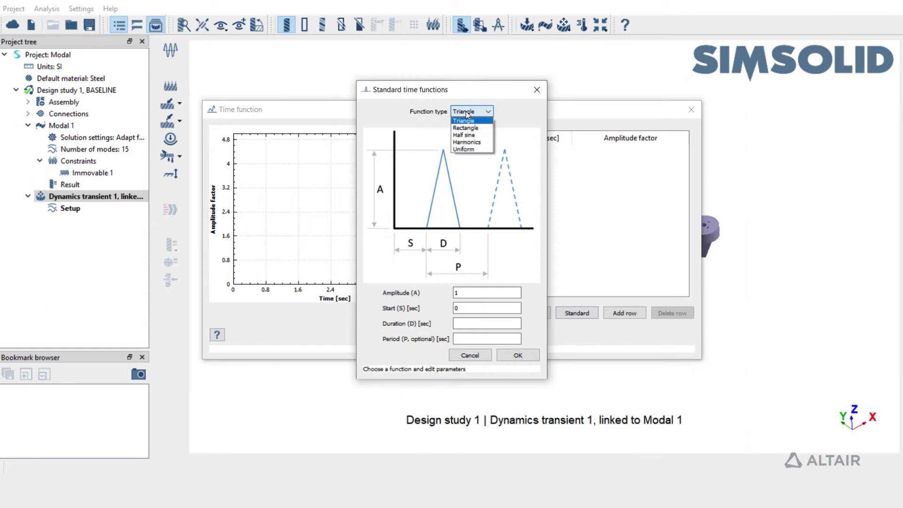
left_click(486, 143)
left_click(487, 310)
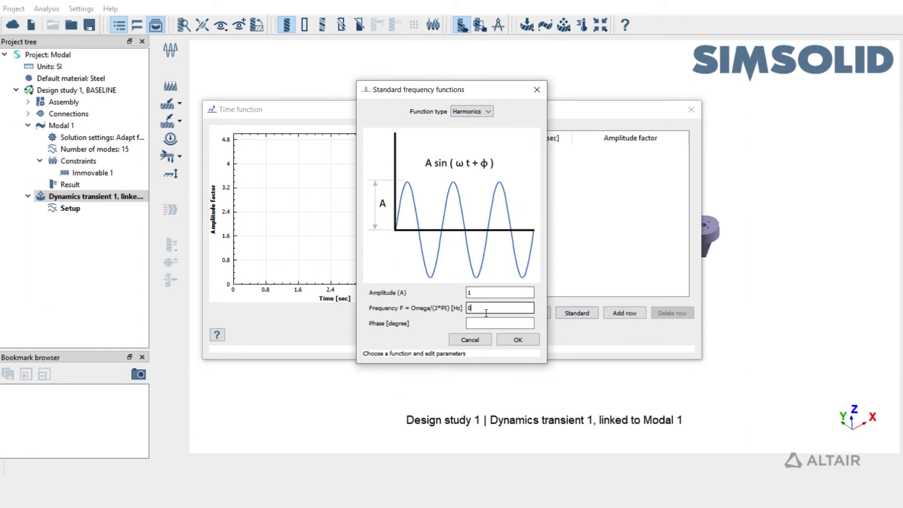
key("BackSpace")
type("20")
left_click(501, 322)
left_click(518, 340)
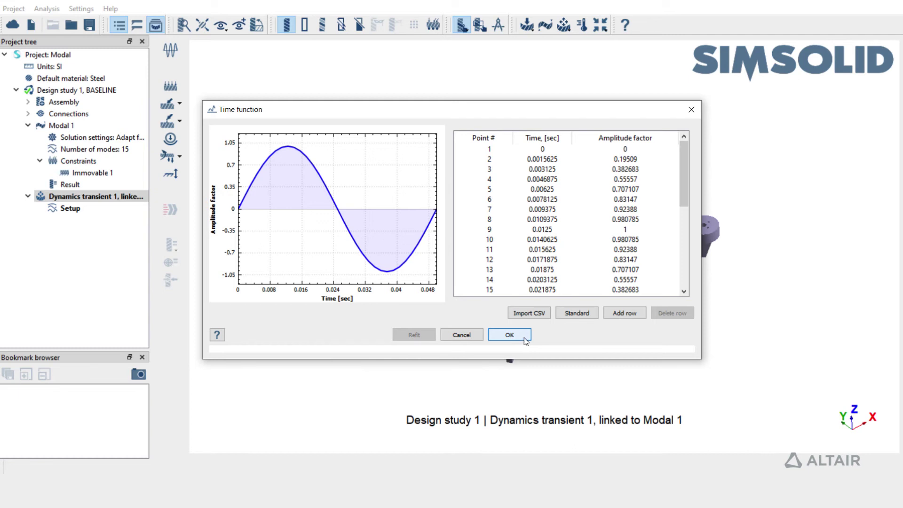
left_click(526, 340)
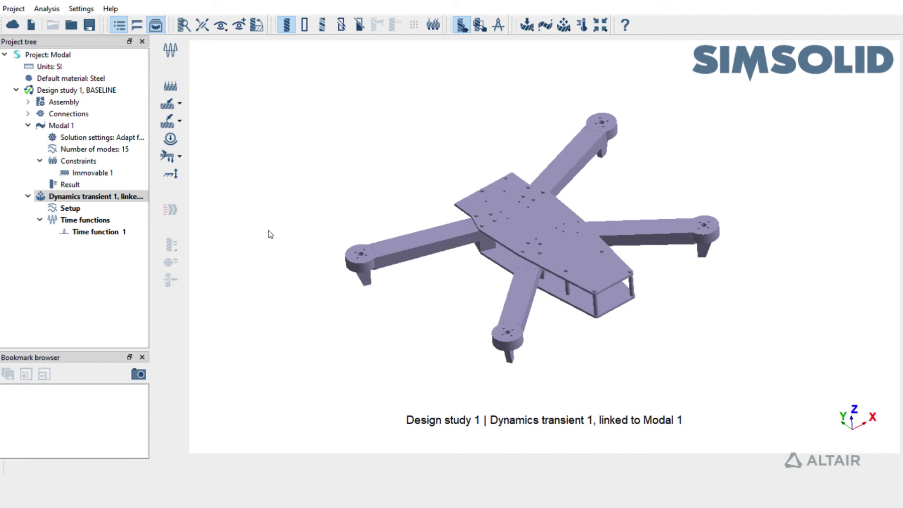
- Add a base excitation of type Acceleration, amplitude 10, direction X 0 and Z 1
left_click(177, 180)
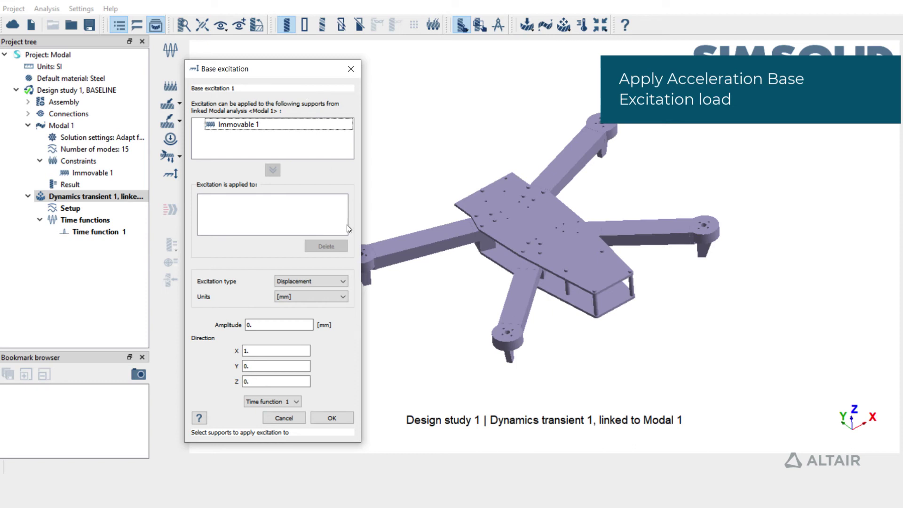
left_click(347, 278)
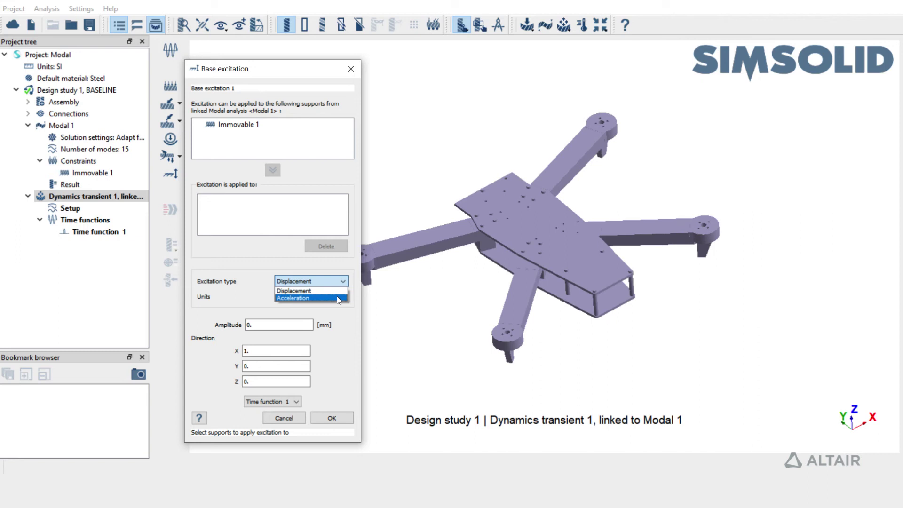
left_click(337, 298)
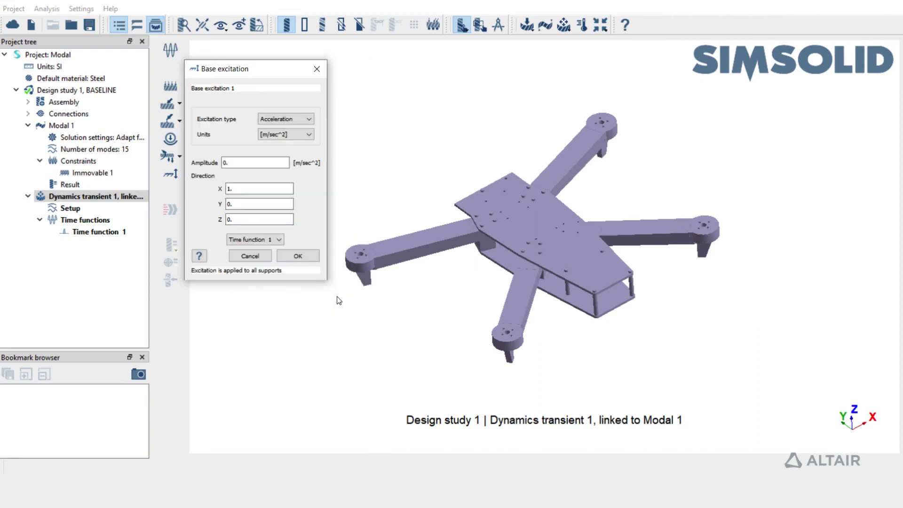
double_click(224, 163)
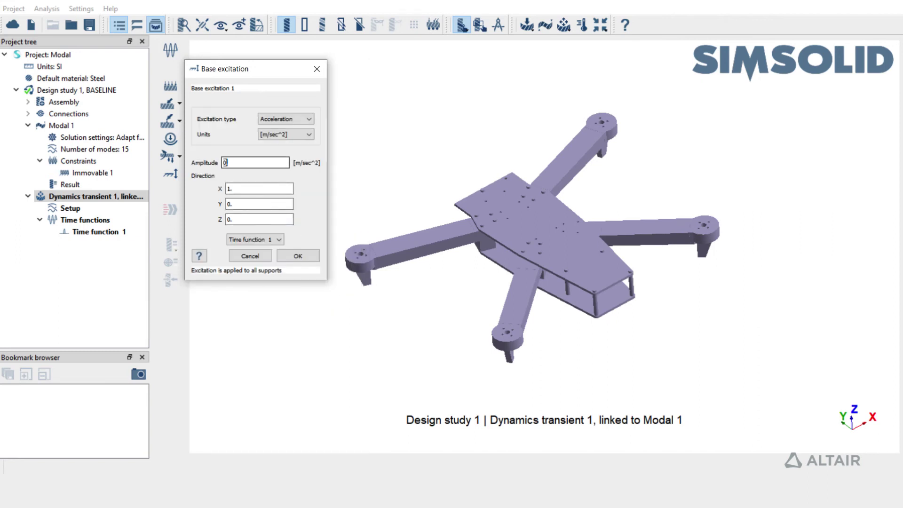
type("10")
double_click(232, 188)
type("0")
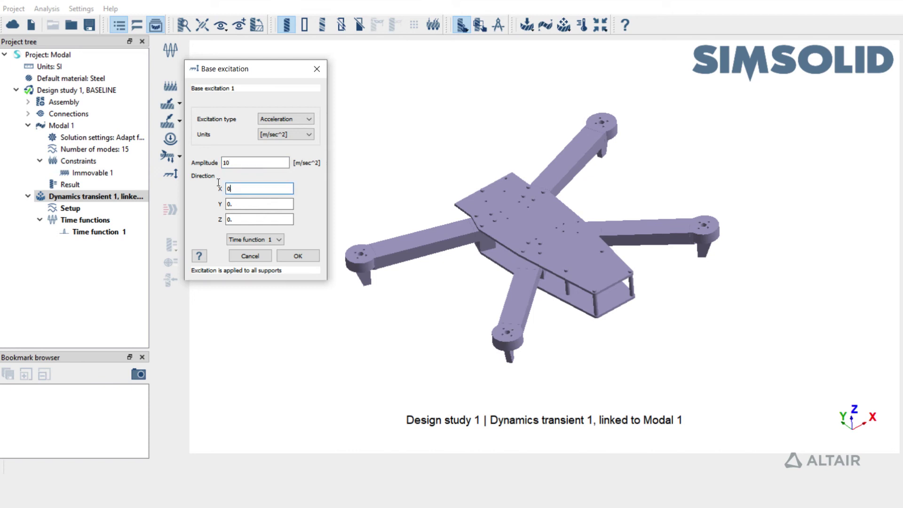
double_click(227, 219)
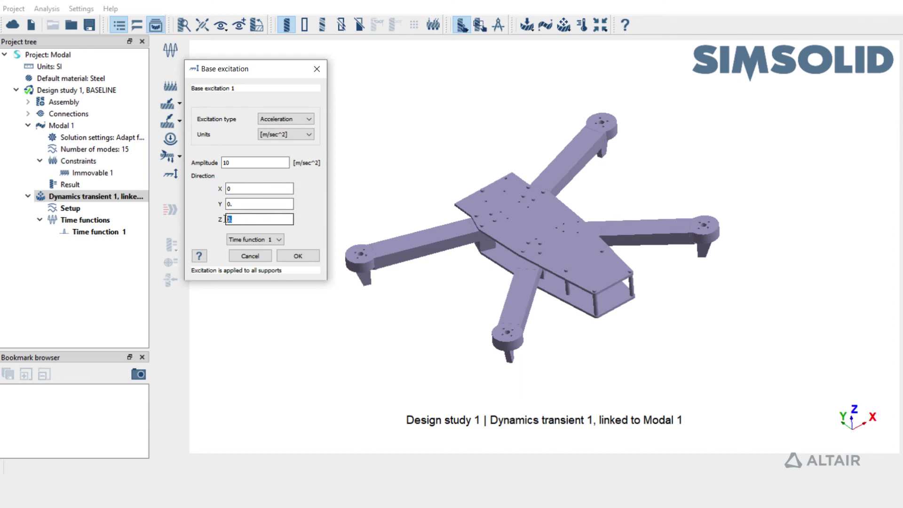
type("1")
left_click(314, 259)
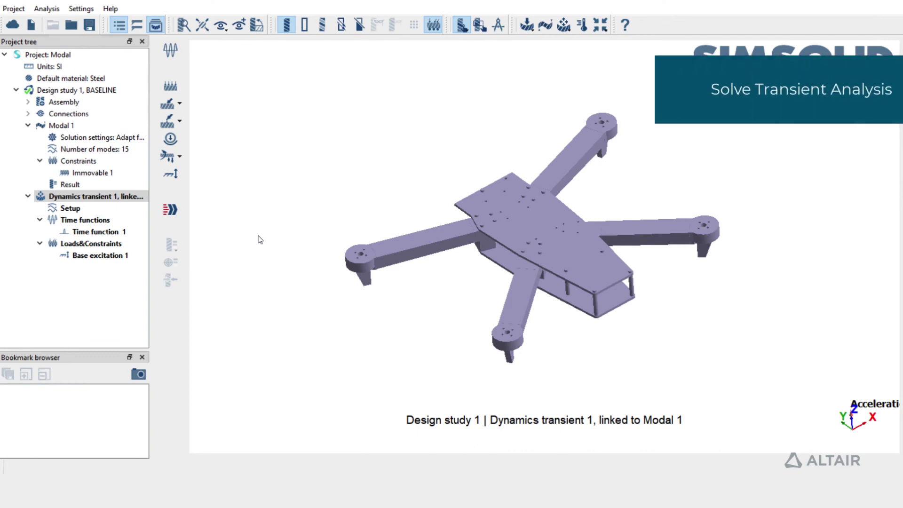
- Solve Dynamics transient 1 and select its new Result in the tree
left_click(170, 210)
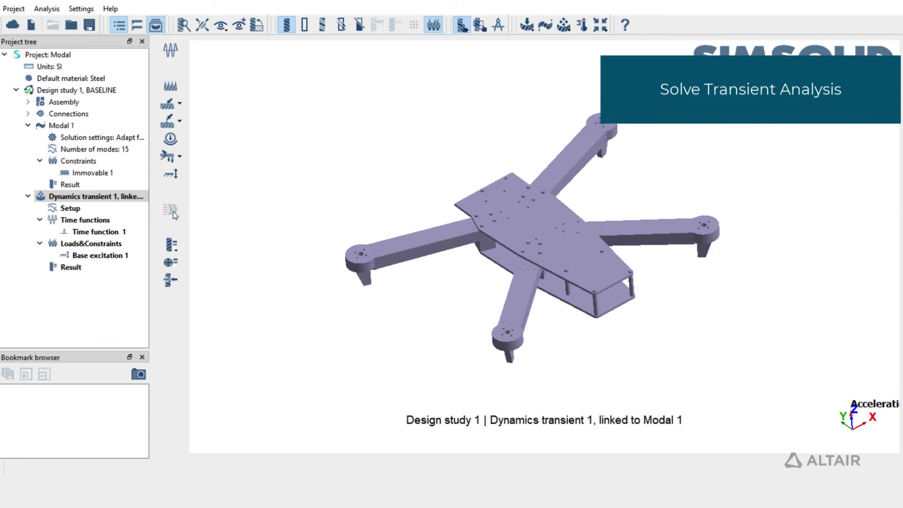
left_click(140, 269)
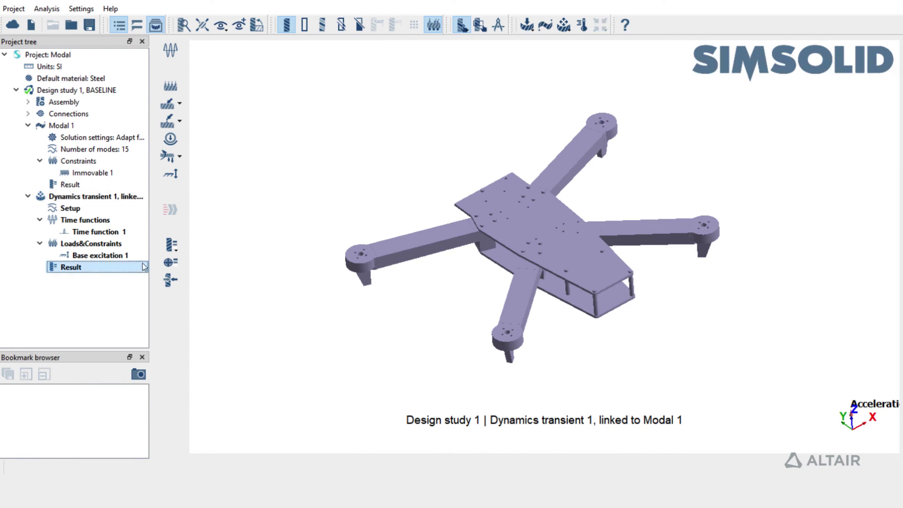
- Plot the Displacement Magnitude contour and play the dynamics time response animation
left_click(171, 246)
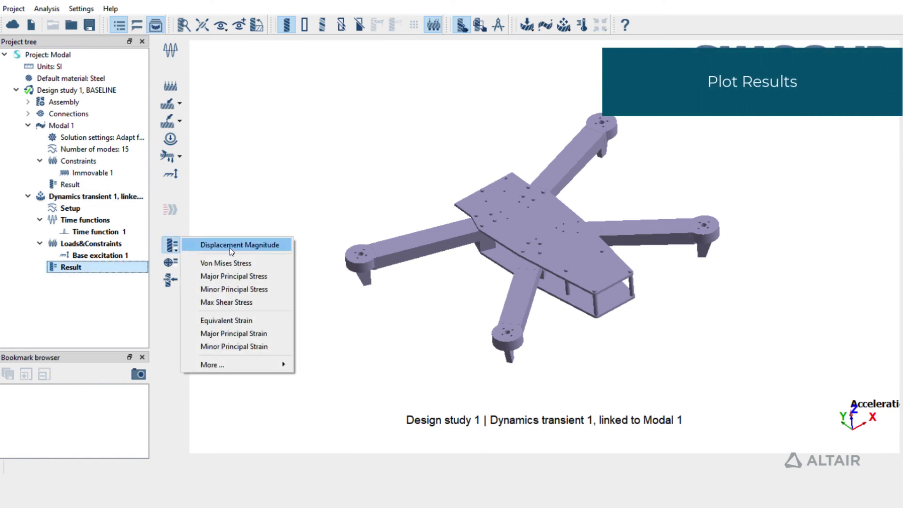
left_click(230, 245)
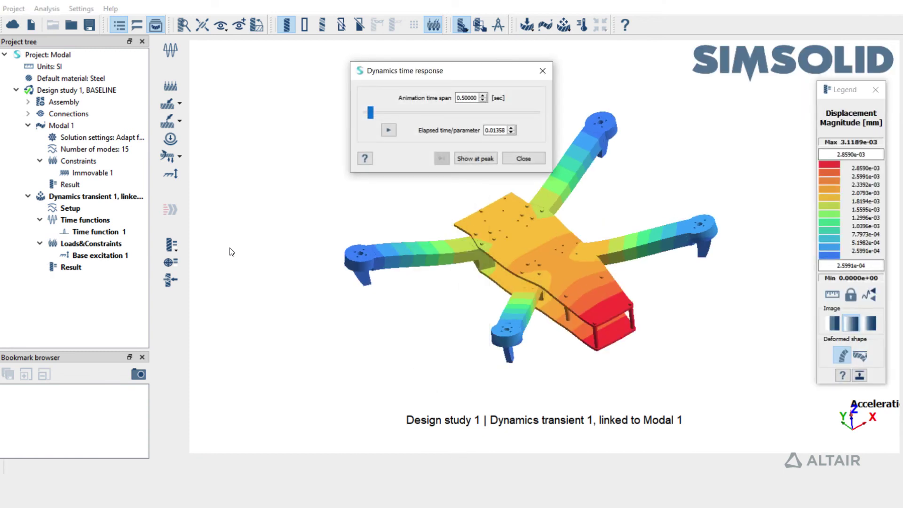
left_click_drag(450, 351, 466, 320)
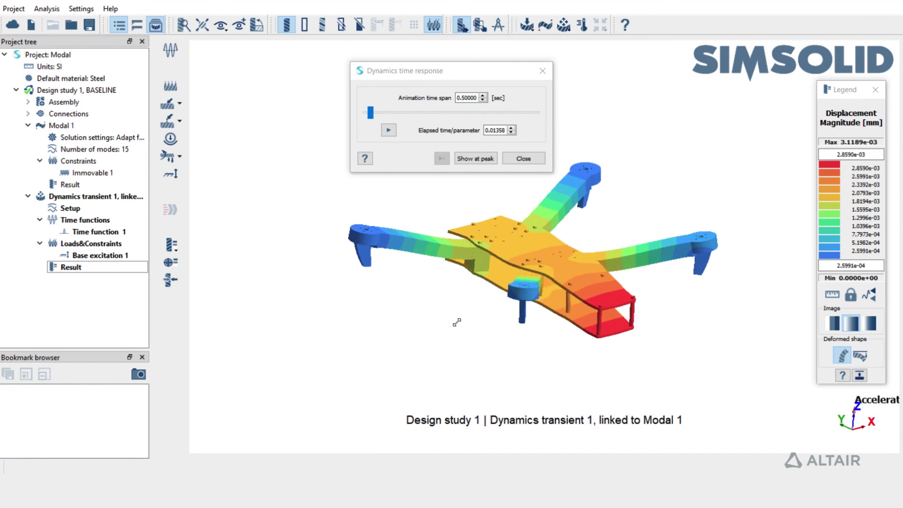
left_click(389, 131)
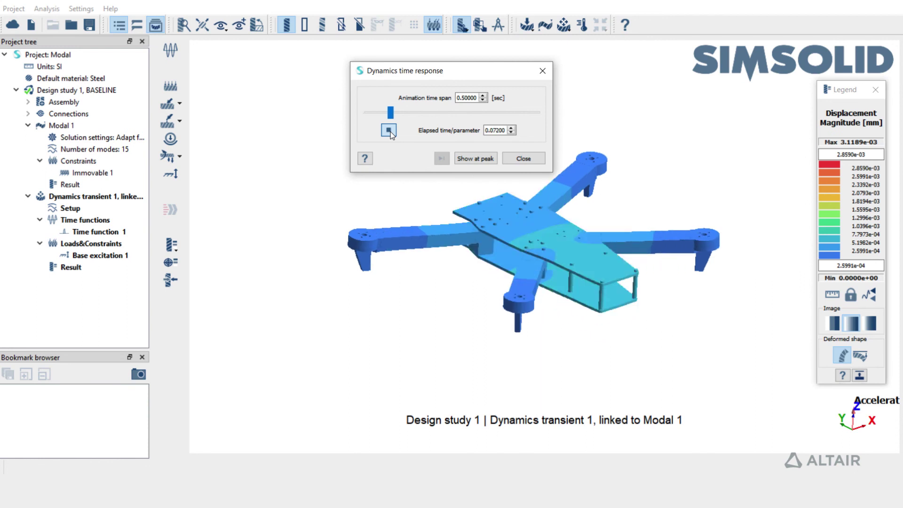